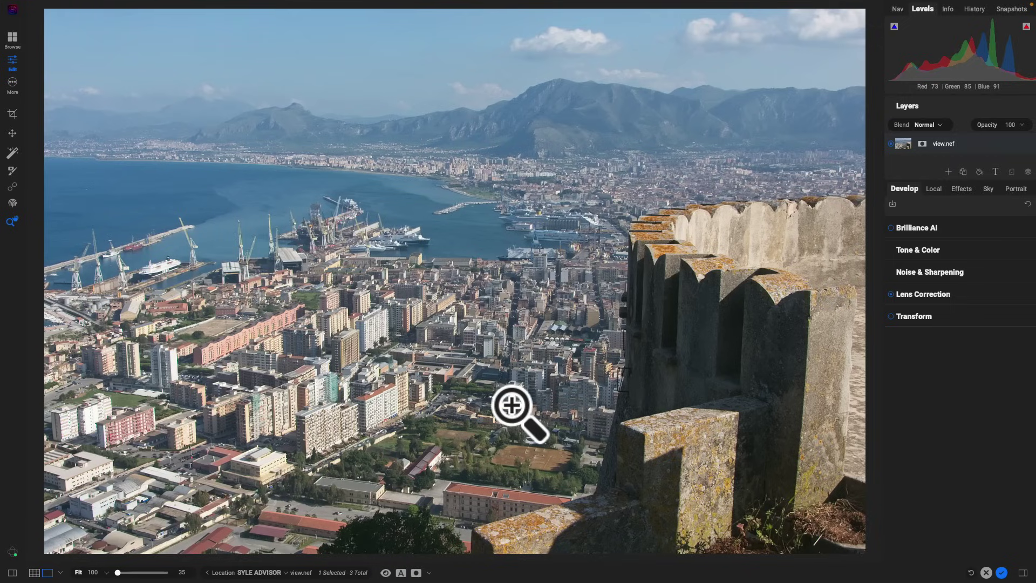
# - Browse the Presets panel's AI Style Advisor, peeking into My Style before returning to its categories
pyautogui.click(14, 573)
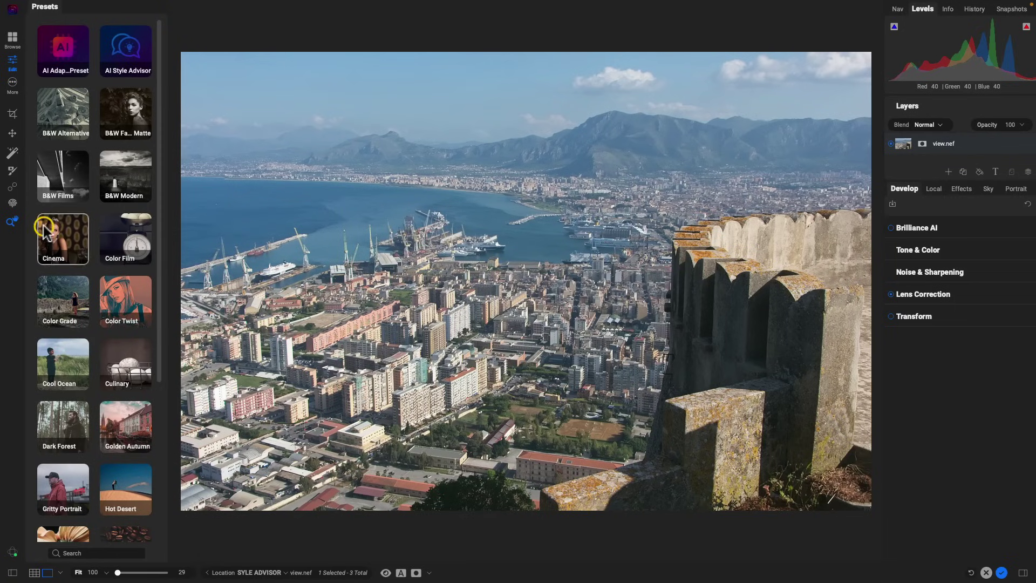
pyautogui.click(129, 56)
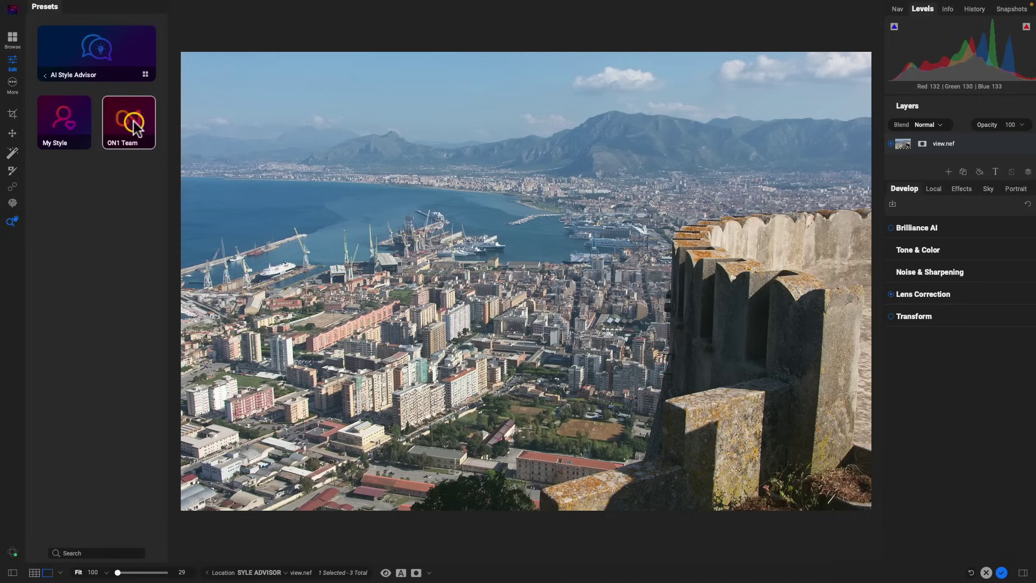
pyautogui.click(68, 124)
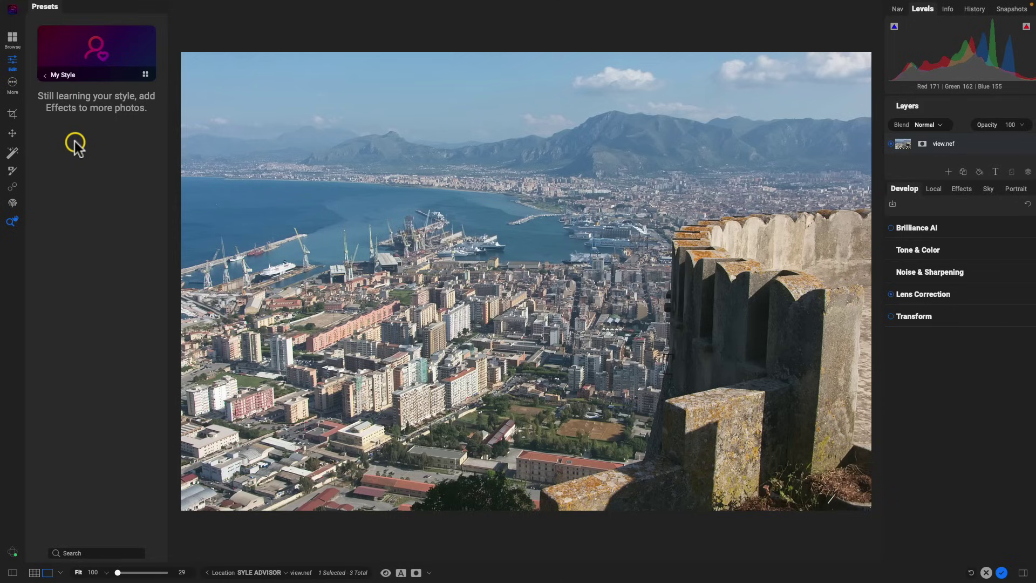
pyautogui.click(46, 77)
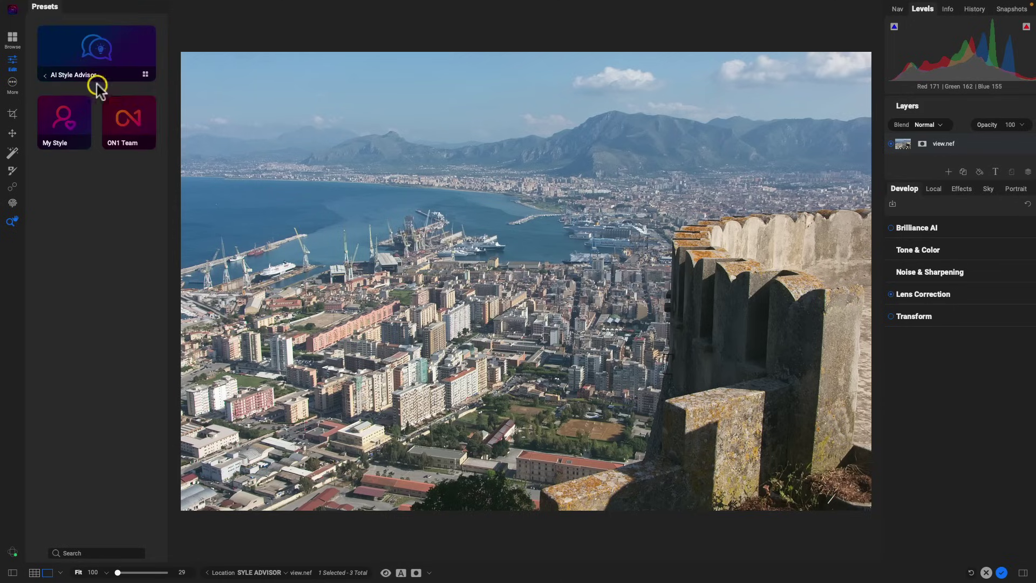
# - Preview ON1 Team styles: darker saturated, bright hazy, contrasted, warm hazy and black-and-white
pyautogui.click(132, 123)
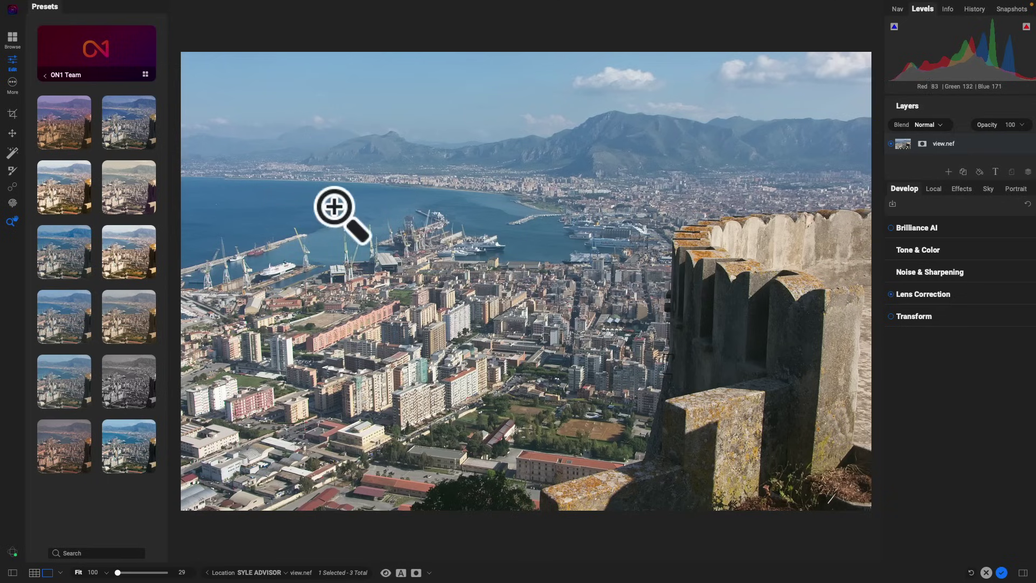
pyautogui.click(134, 122)
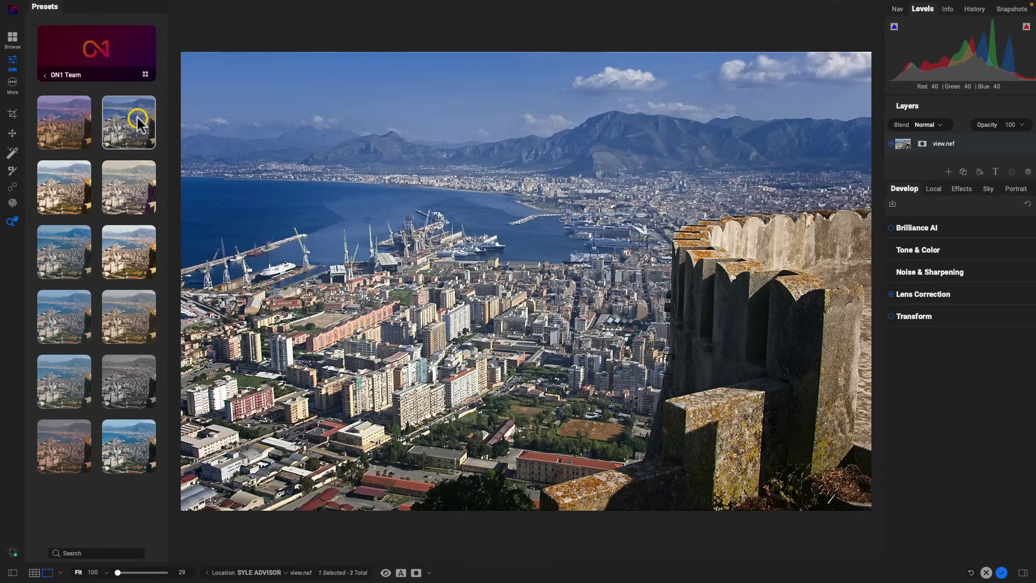
pyautogui.click(70, 184)
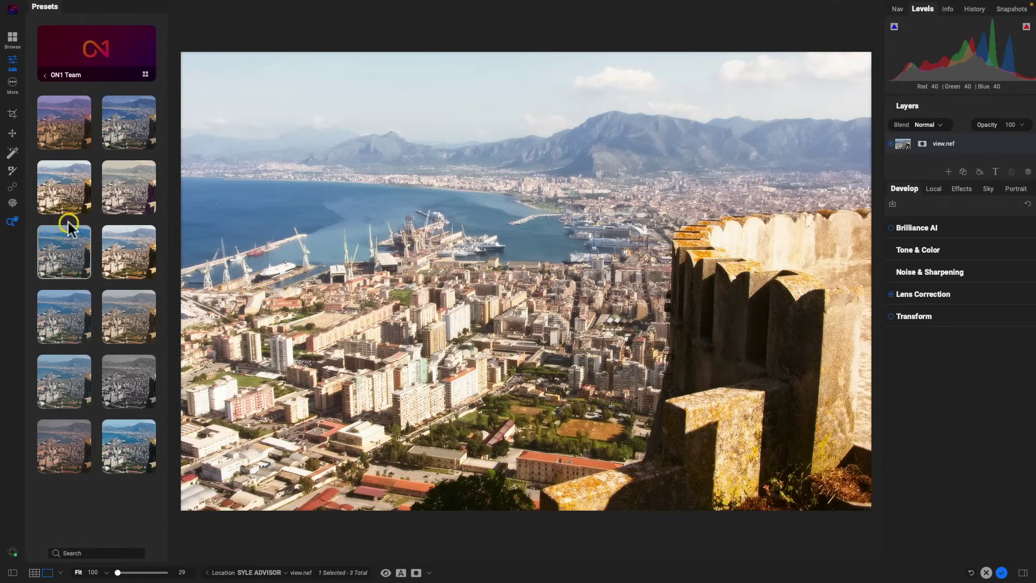
pyautogui.click(70, 247)
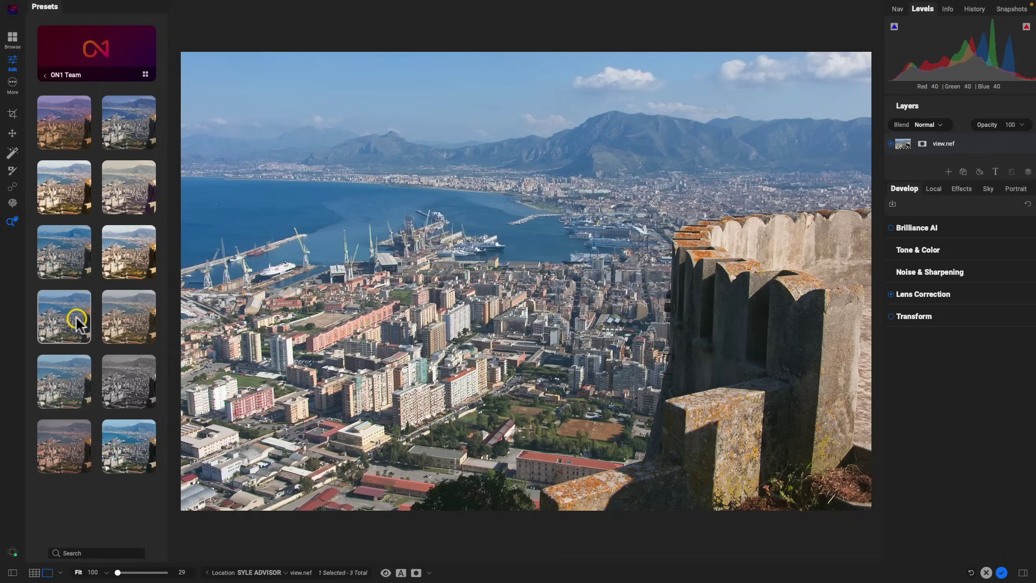
pyautogui.click(134, 321)
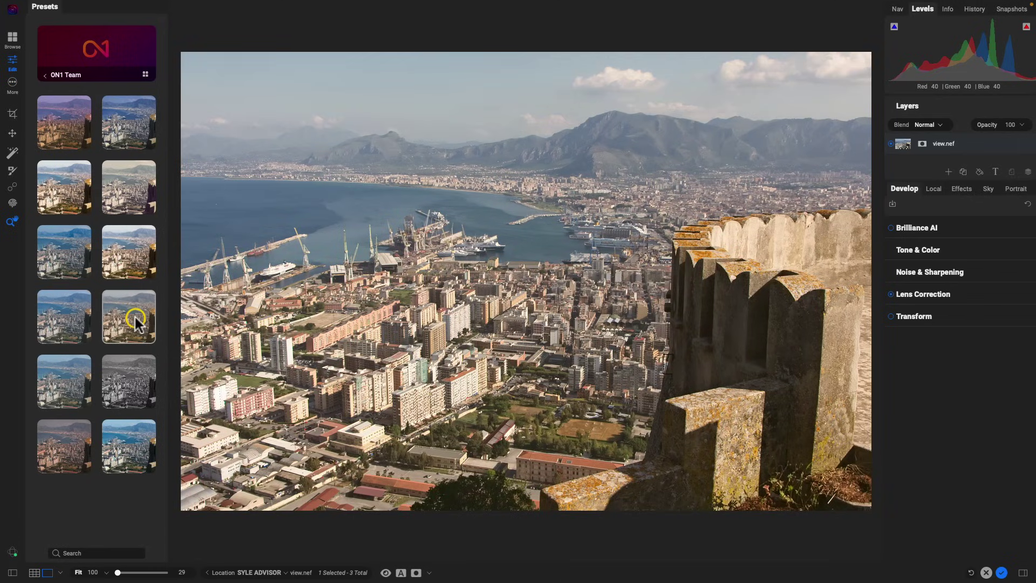
pyautogui.click(130, 379)
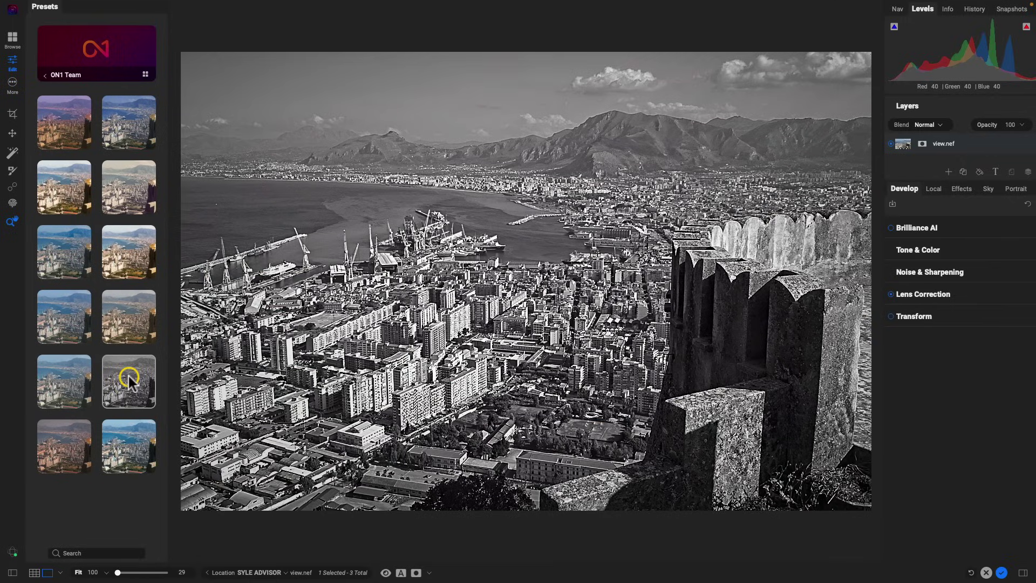
# - Preview the remaining colour and vintage styles, then apply the vivid deep-blue one
pyautogui.click(127, 441)
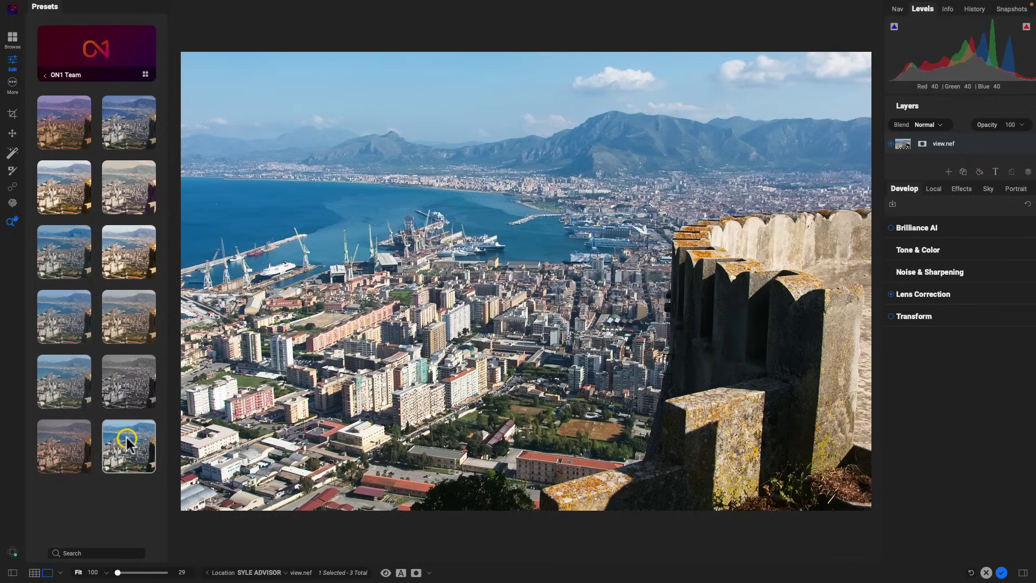
pyautogui.click(65, 444)
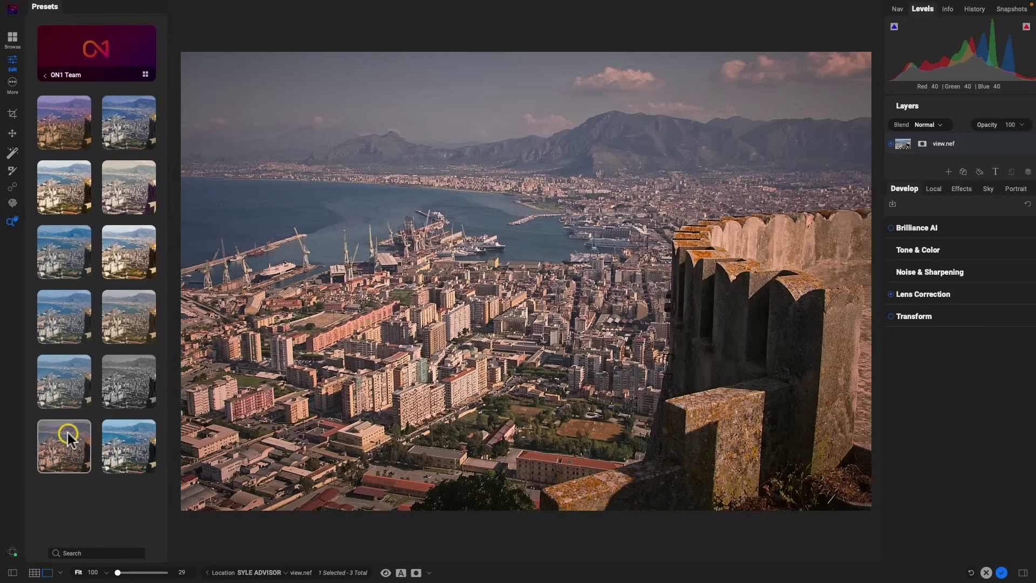
pyautogui.click(129, 122)
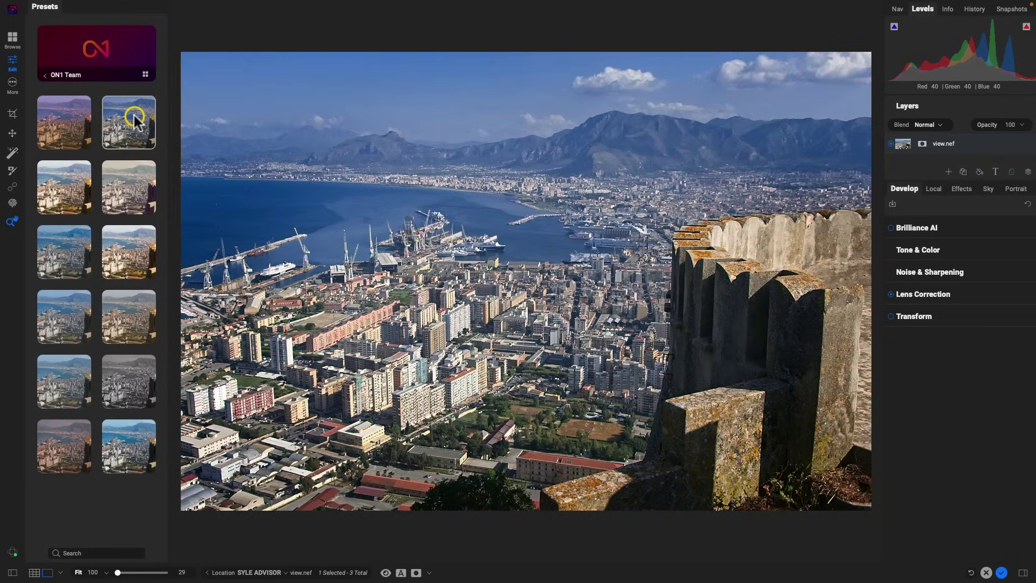
pyautogui.click(134, 119)
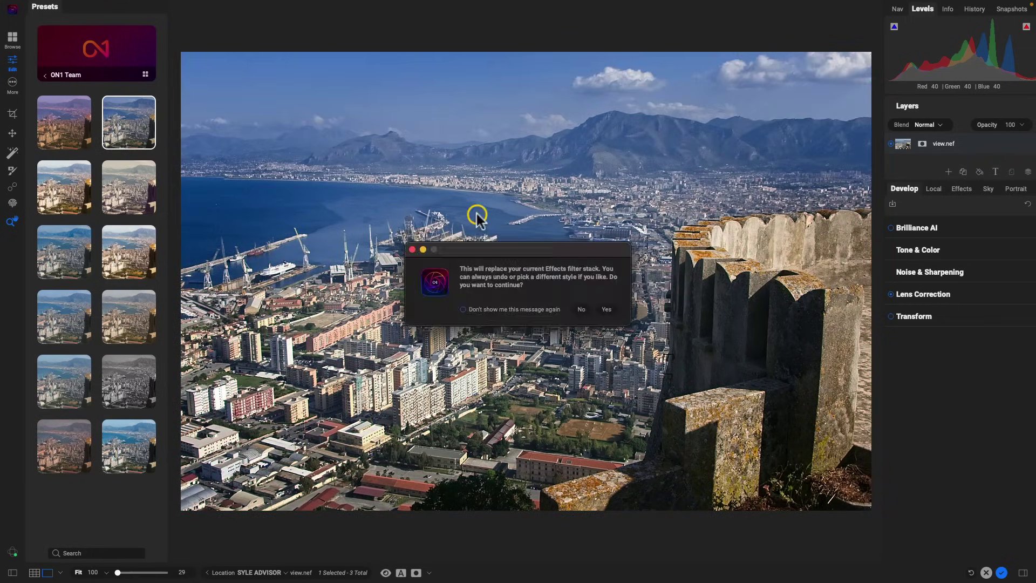
# - Replace the effects stack with the deep-blue style and compare it against the original via Preview
pyautogui.click(609, 311)
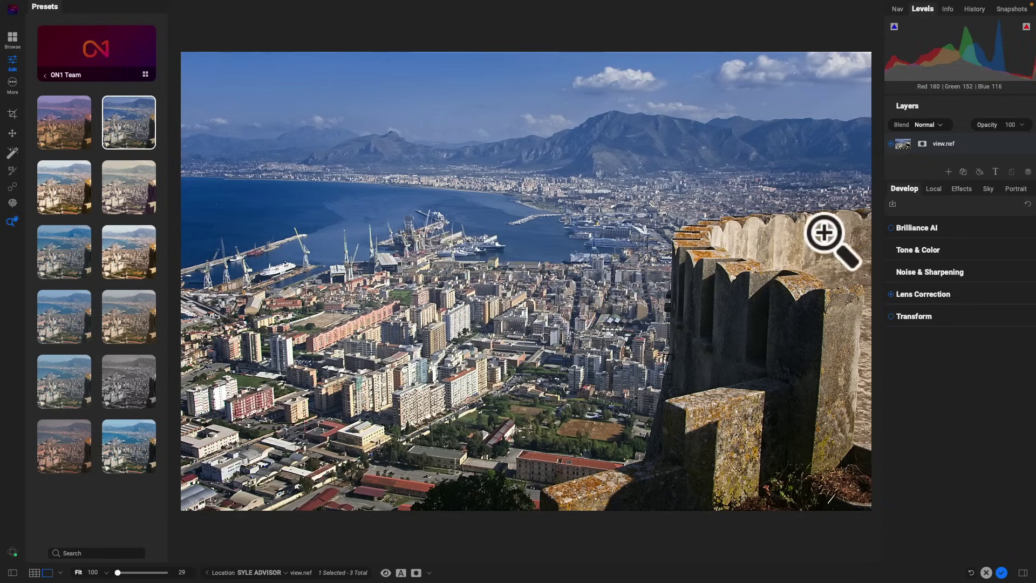
pyautogui.click(962, 189)
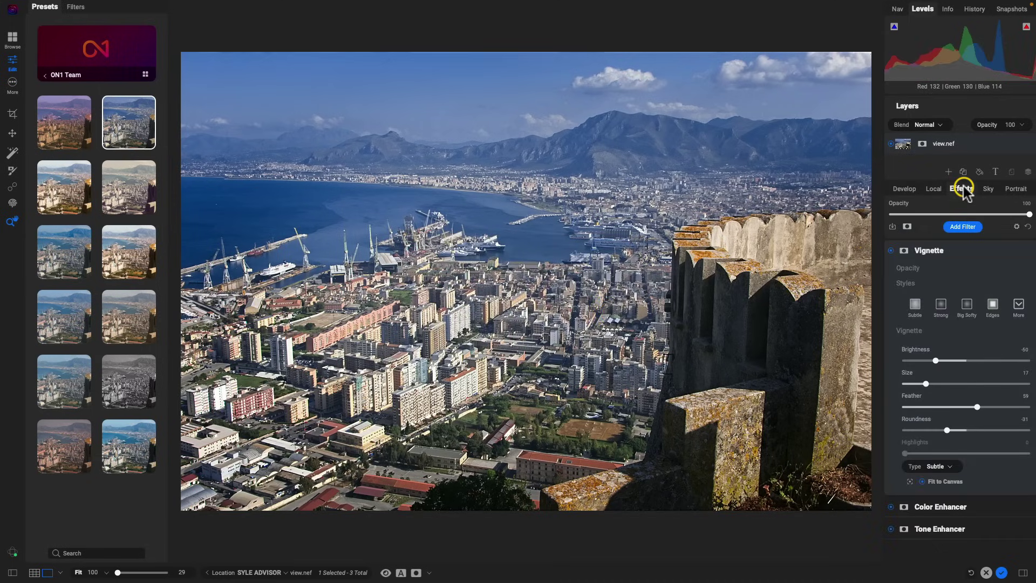
pyautogui.moveTo(955, 250)
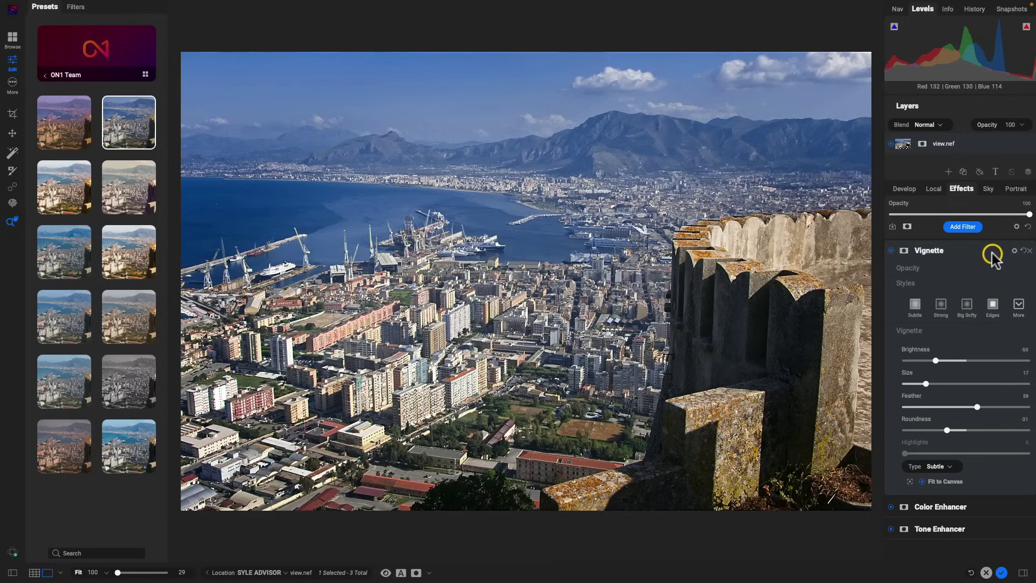
pyautogui.press('\\')
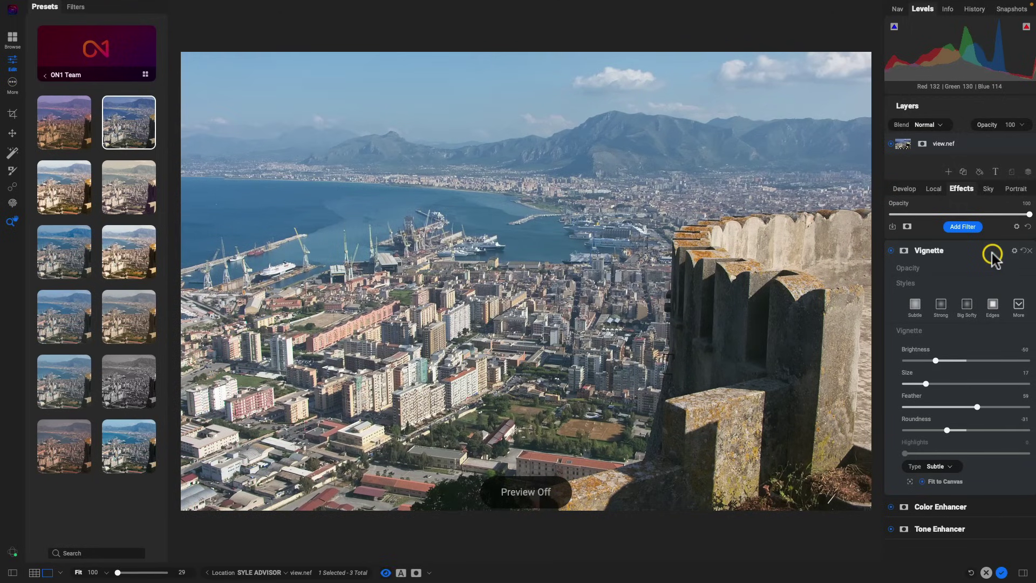
pyautogui.press('\\')
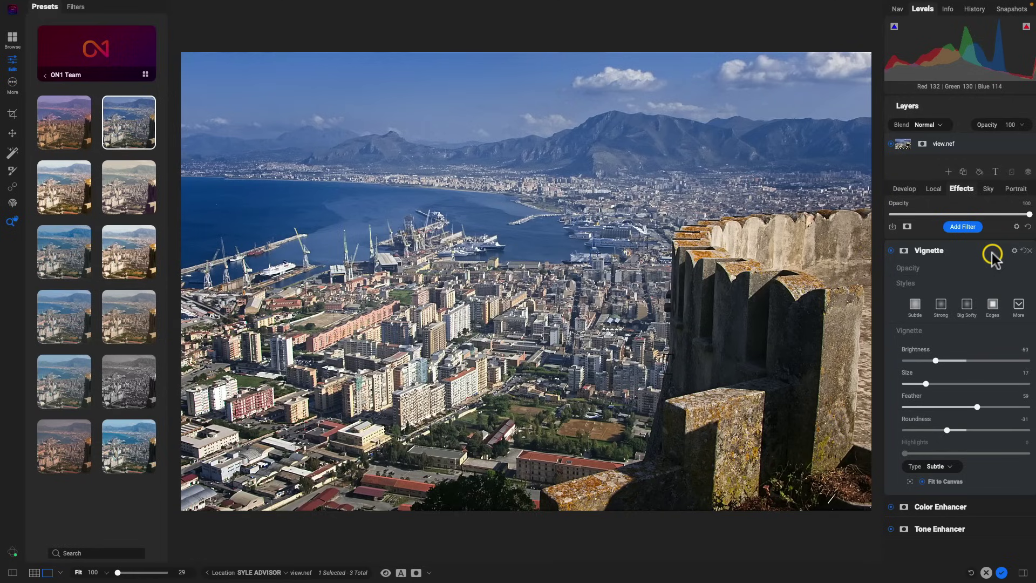
# - Add a Borders filter with a white square frame and raise Fit Image to enlarge the photo
pyautogui.click(963, 227)
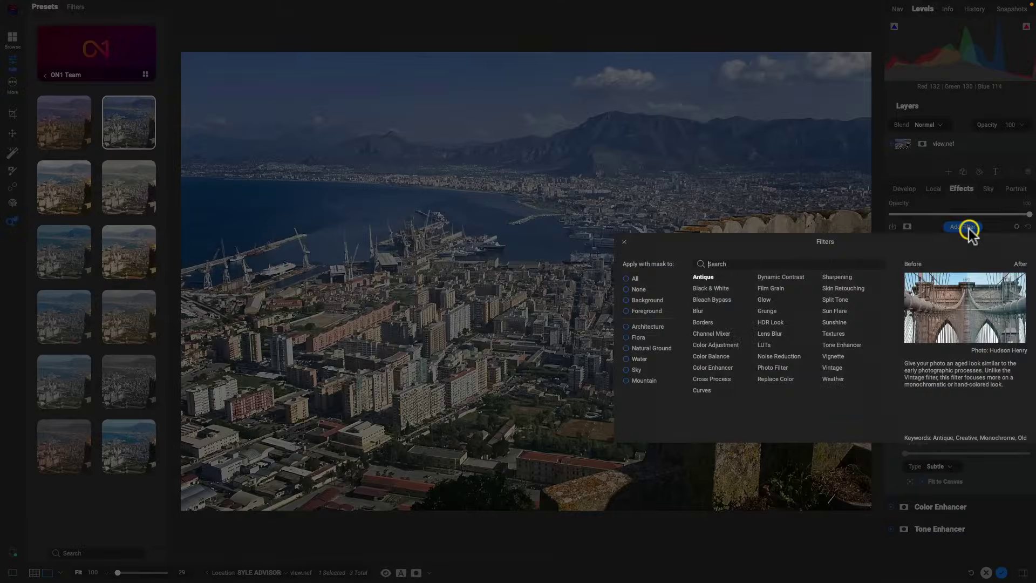
pyautogui.click(702, 322)
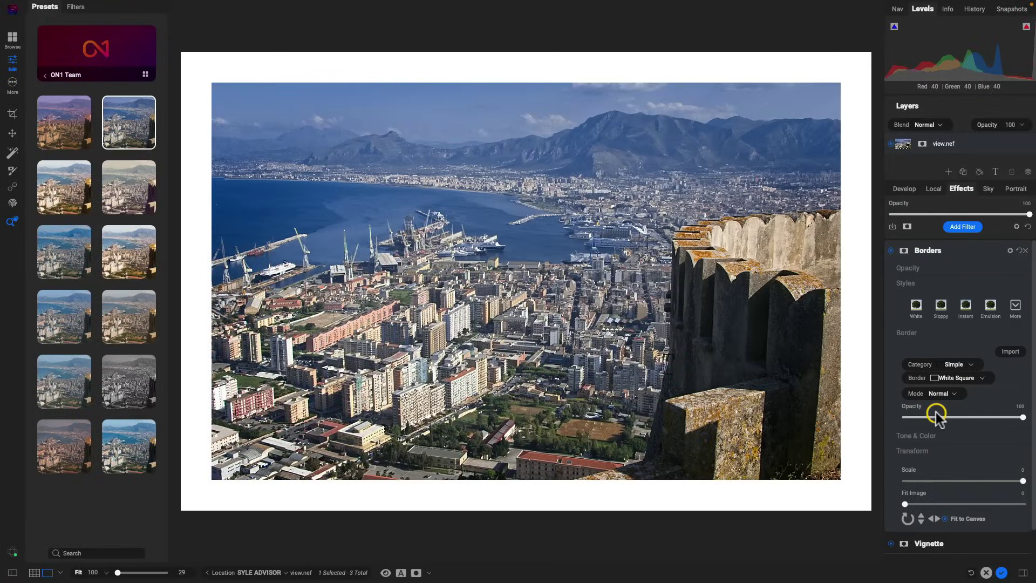
pyautogui.moveTo(908, 504); pyautogui.dragTo(952, 505)
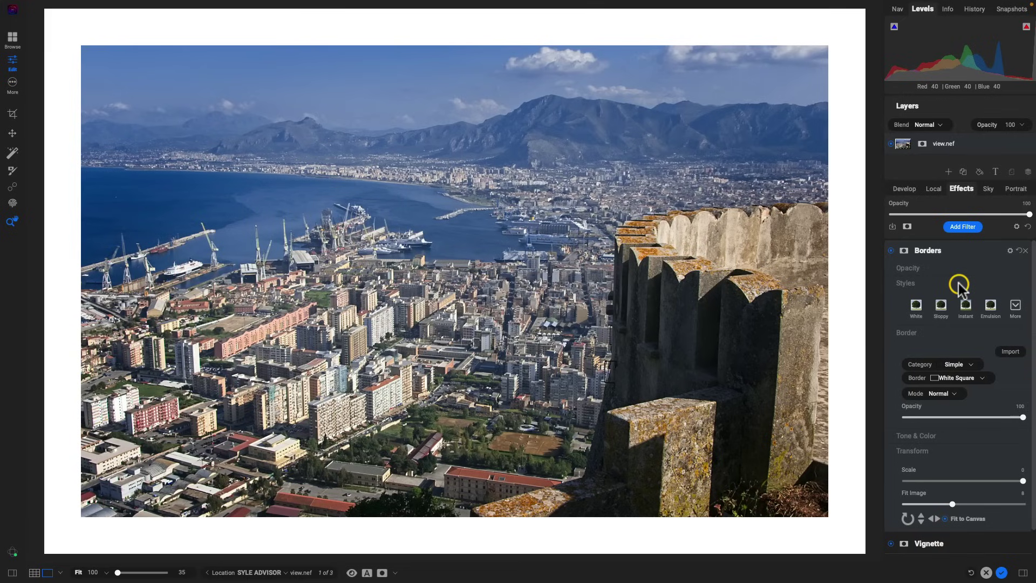
pyautogui.click(925, 228)
pyautogui.click(584, 252)
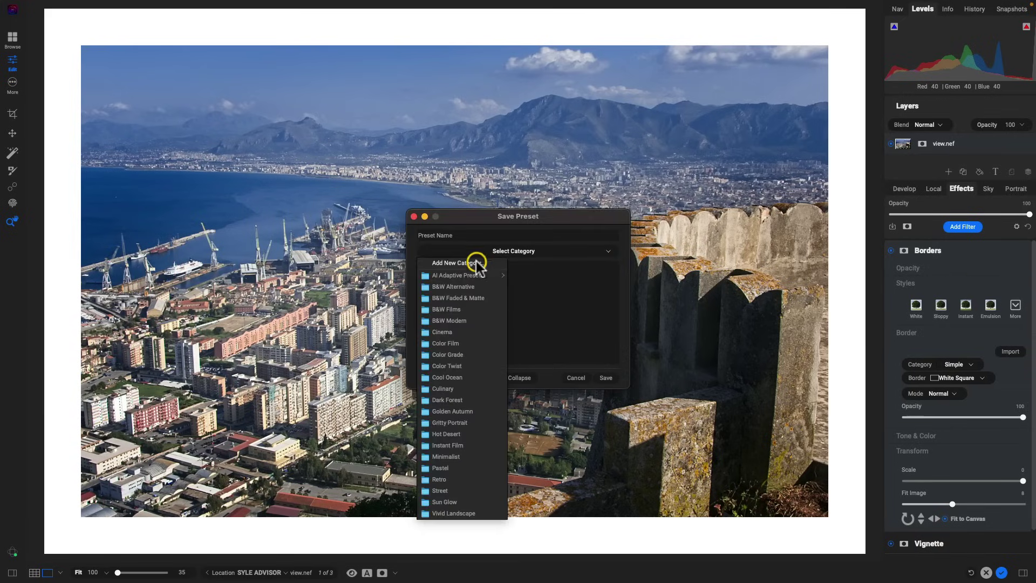
pyautogui.click(460, 265)
pyautogui.write('M')
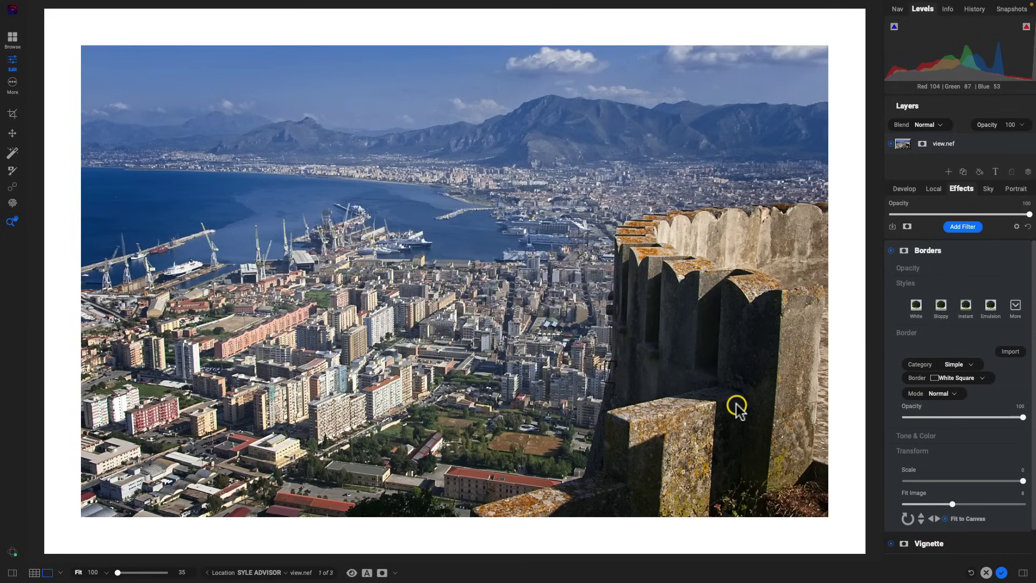